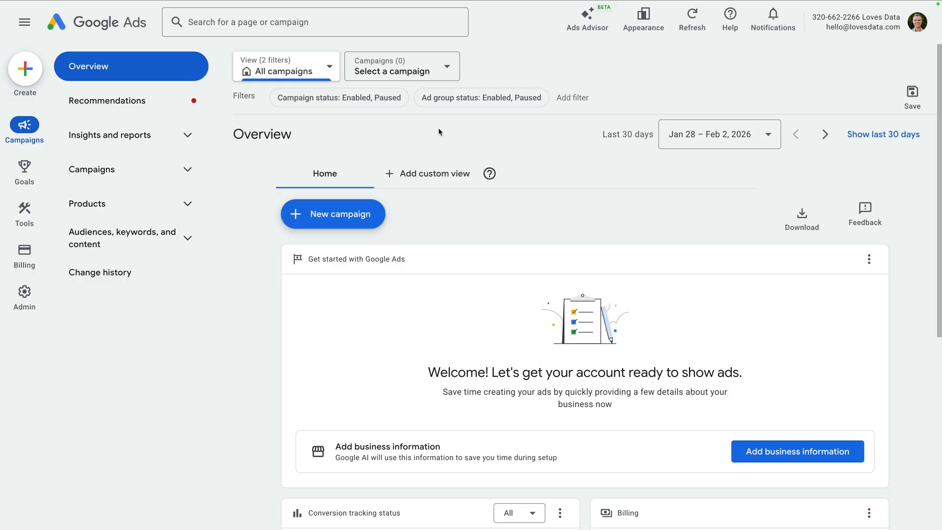
Start creating a new campaign and skip the business information questions
click(36, 73)
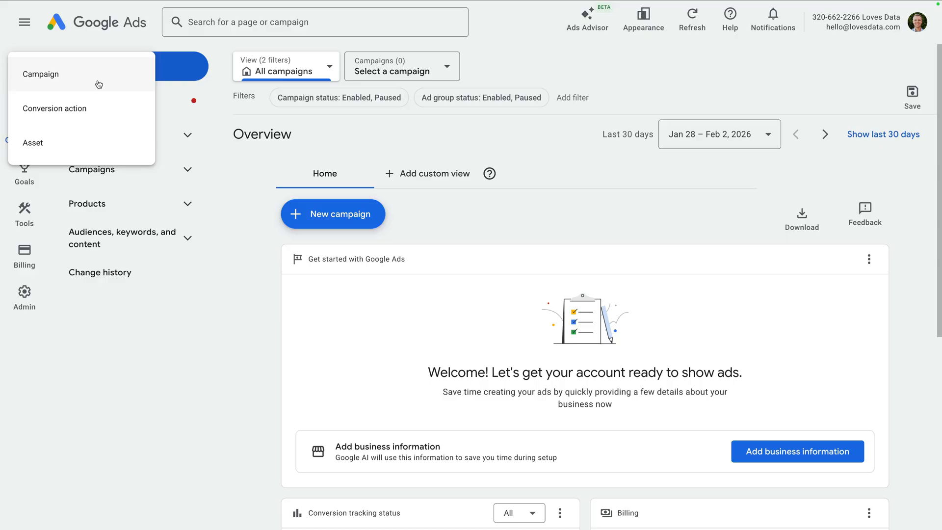
click(309, 131)
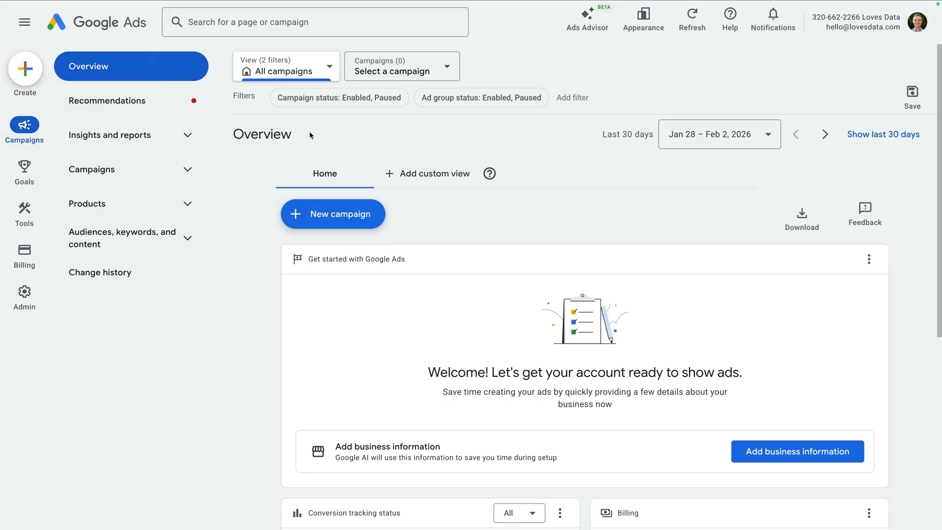
click(368, 211)
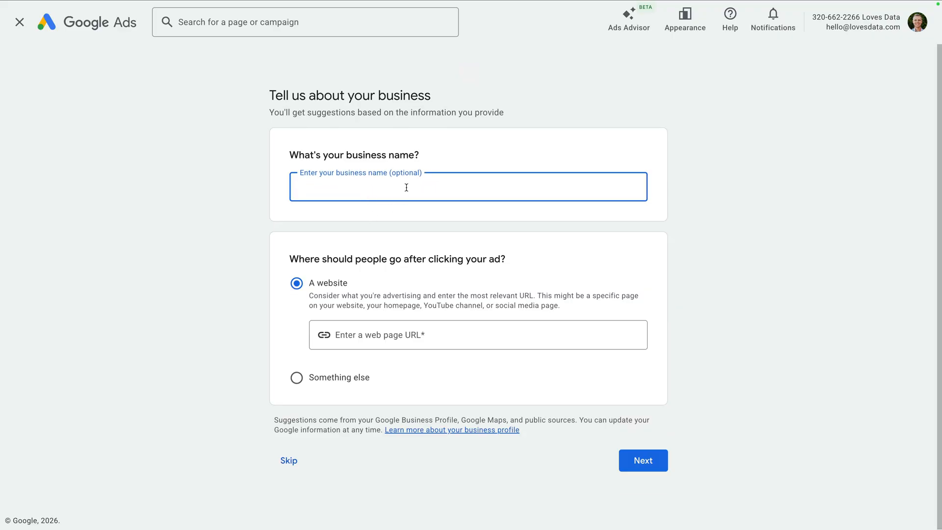
click(388, 269)
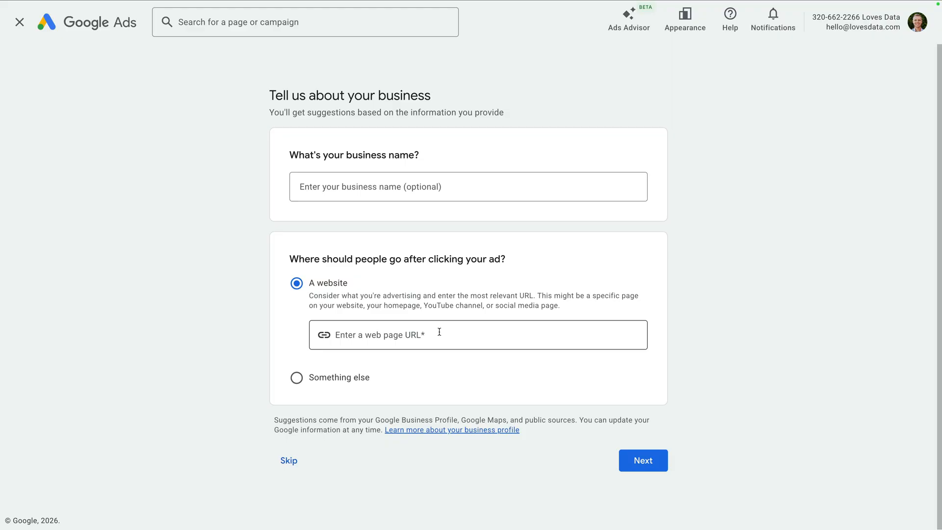
click(287, 460)
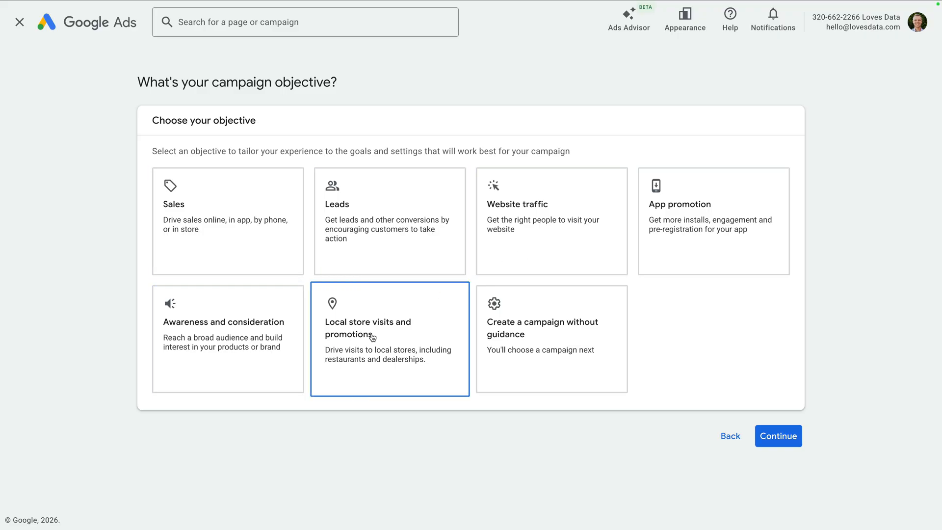
Set the campaign up without guidance as the objective and choose Search as the campaign type
click(551, 339)
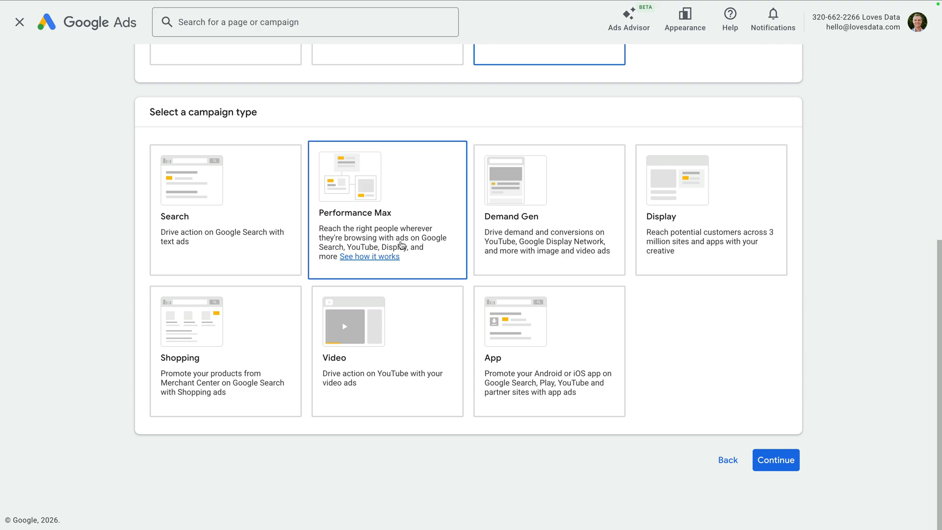
click(273, 225)
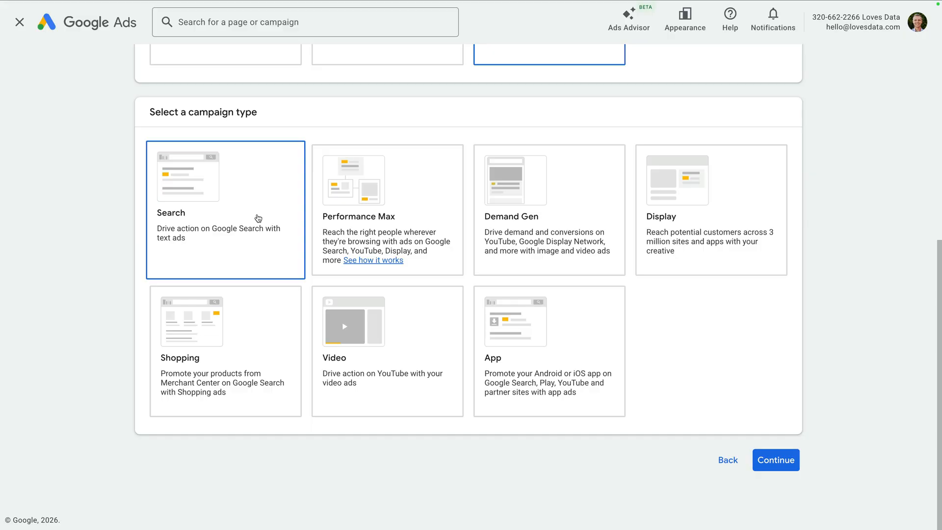
click(258, 218)
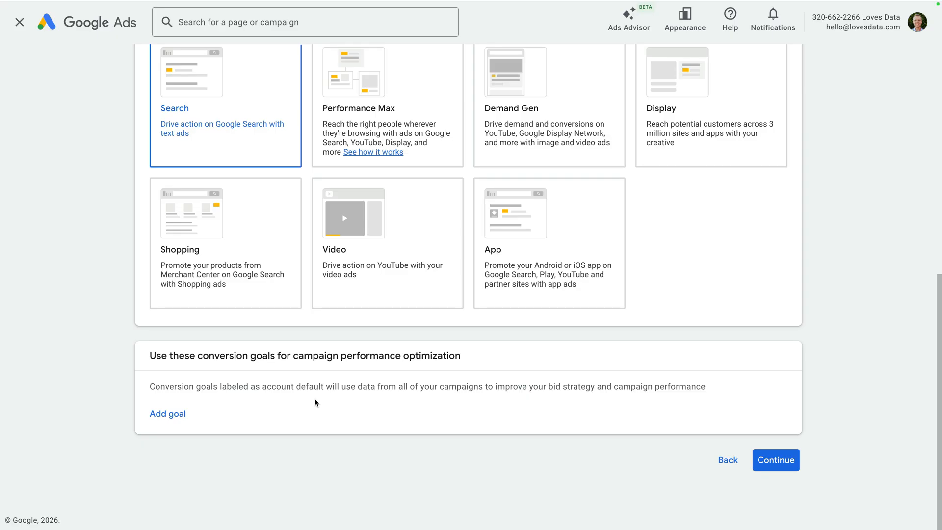
Add Engagements as the campaign's conversion goal and continue
click(169, 414)
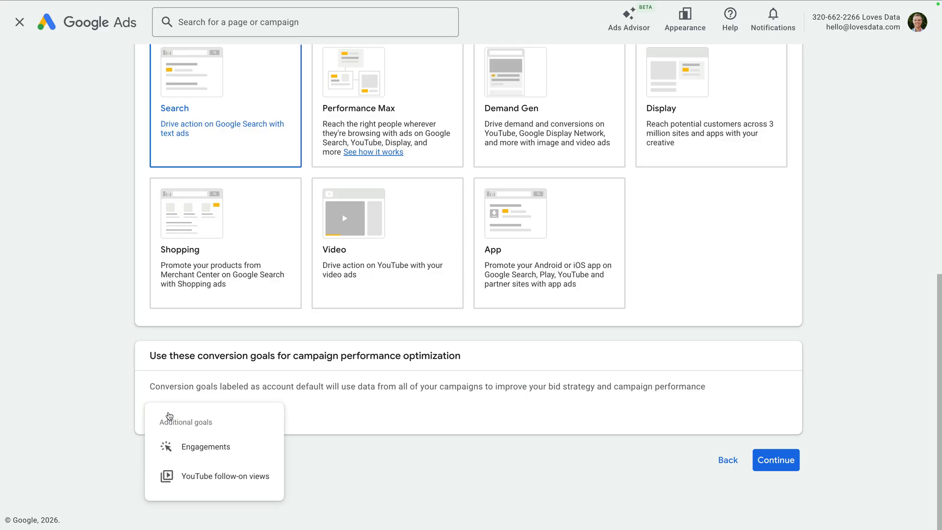
click(240, 455)
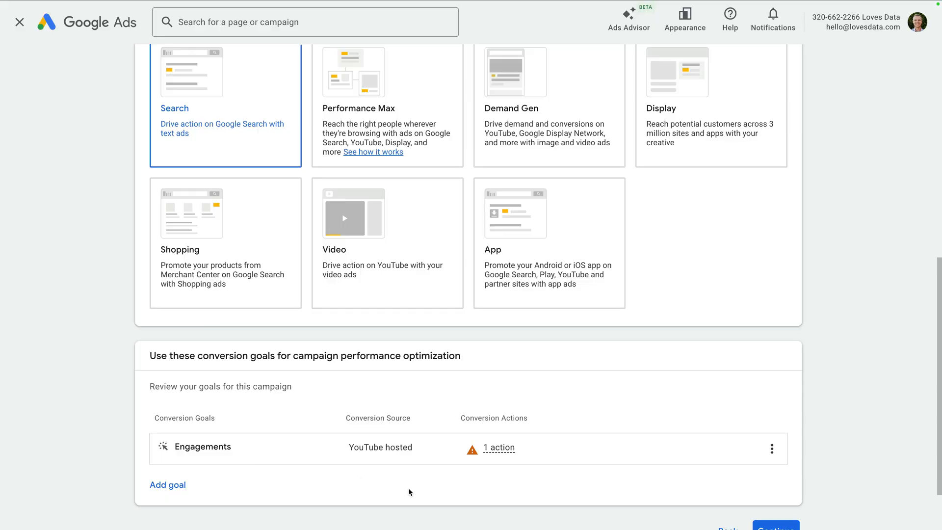
scroll(408, 487, down, 2)
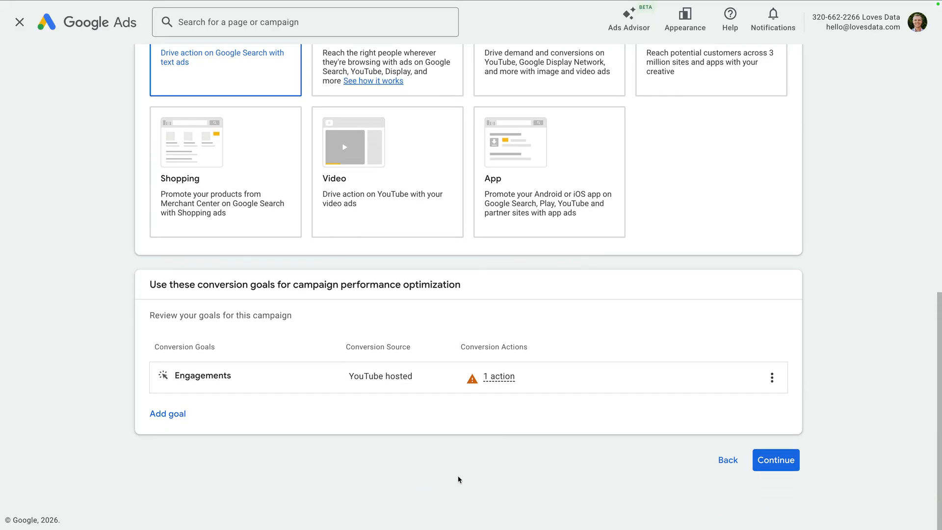
click(762, 467)
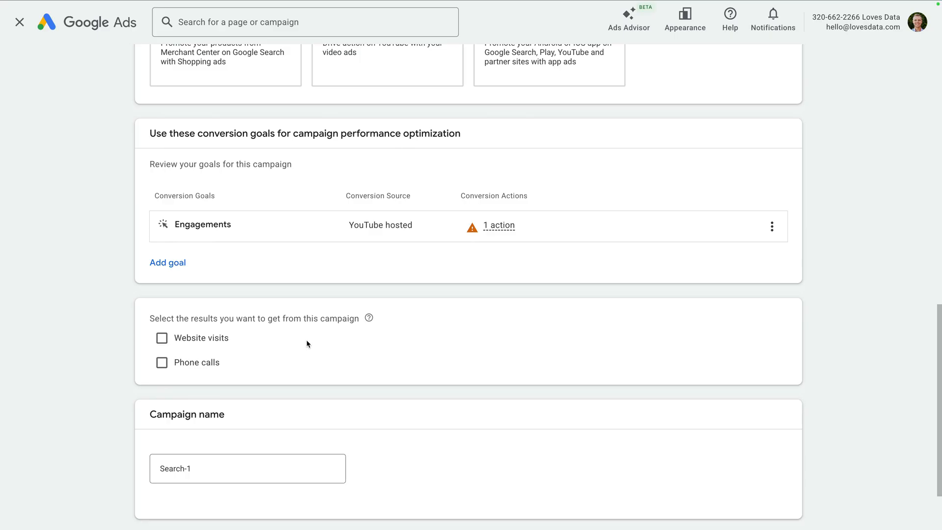
Name the campaign "Search | GA Glossary" and continue to the bidding settings
scroll(306, 339, down, 2)
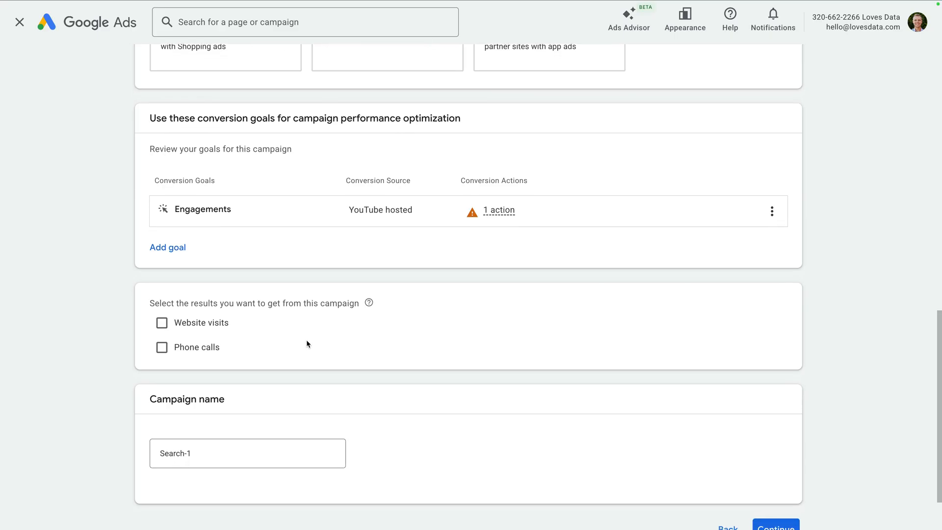
scroll(306, 340, down, 1)
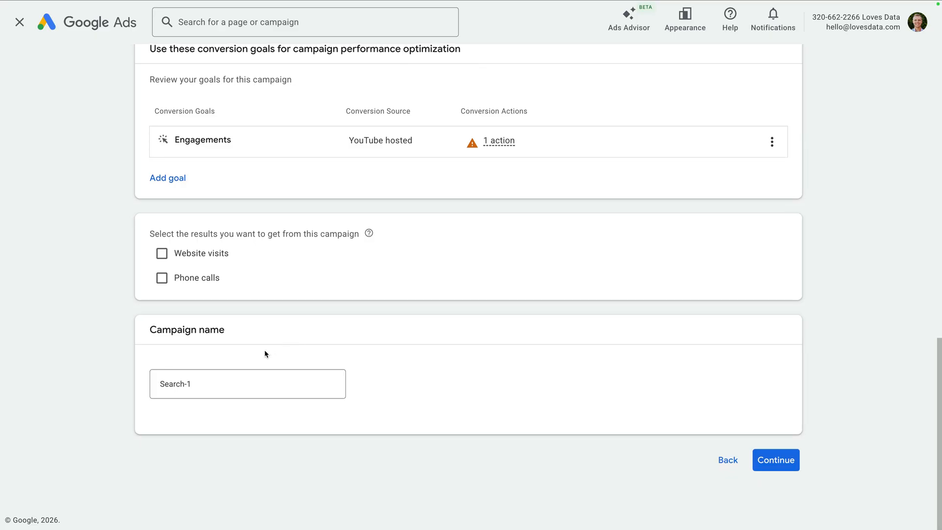
click(220, 382)
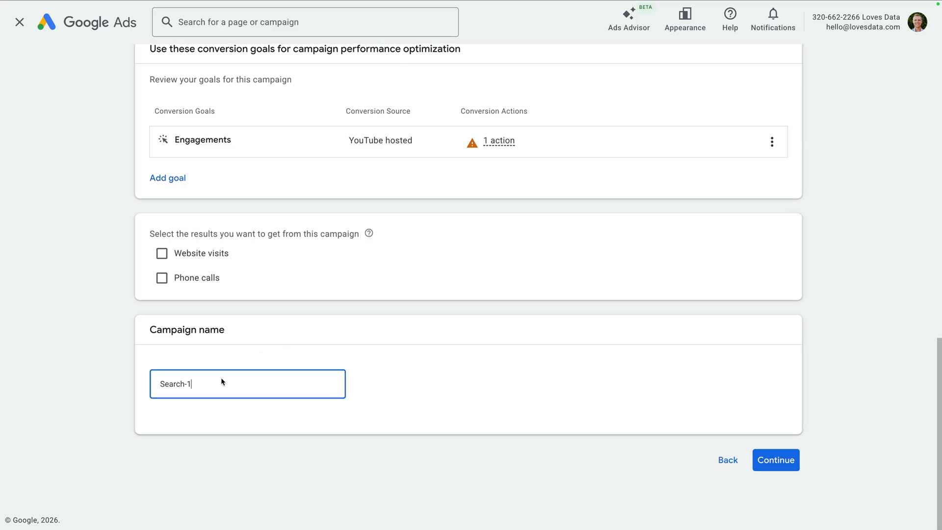
key(BackSpace)
key(BackSpace)
text(| GA Glossary)
click(377, 386)
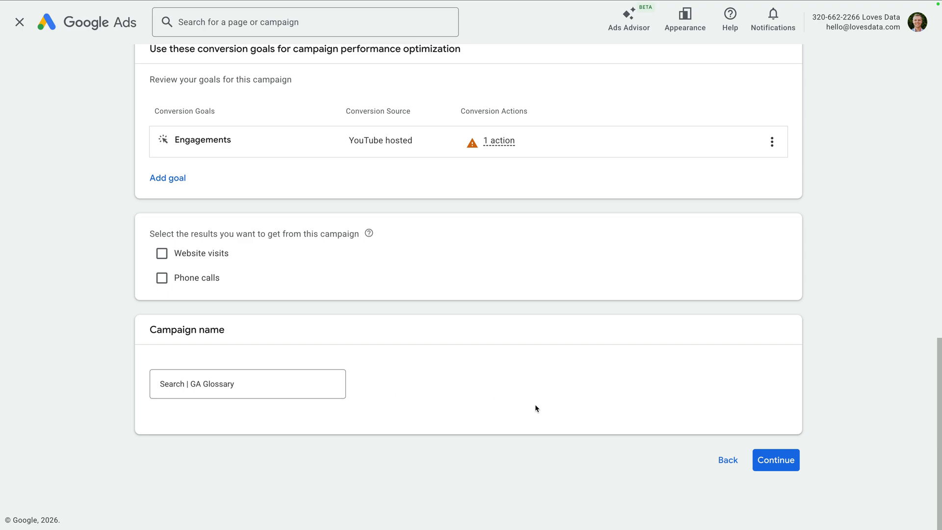
click(764, 463)
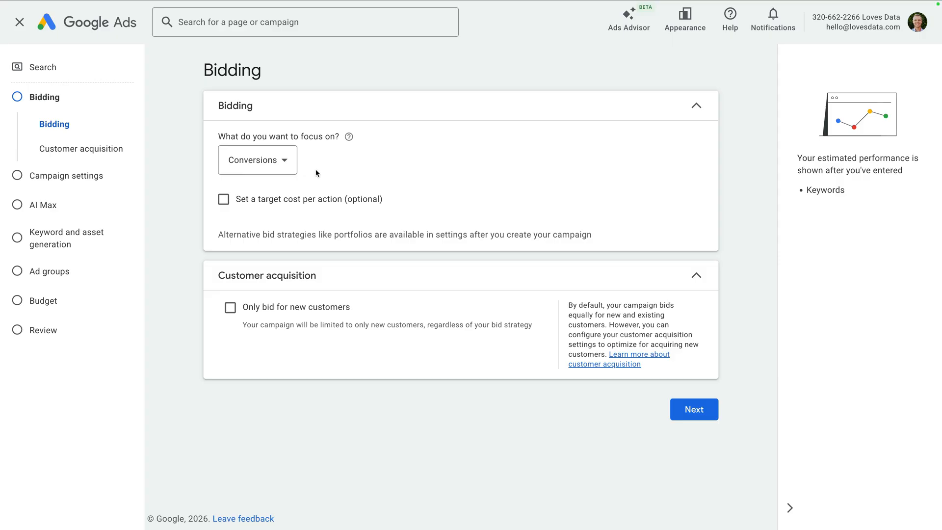
Focus bidding on Clicks with a maximum CPC bid limit of A$2 and proceed to the campaign settings
click(264, 171)
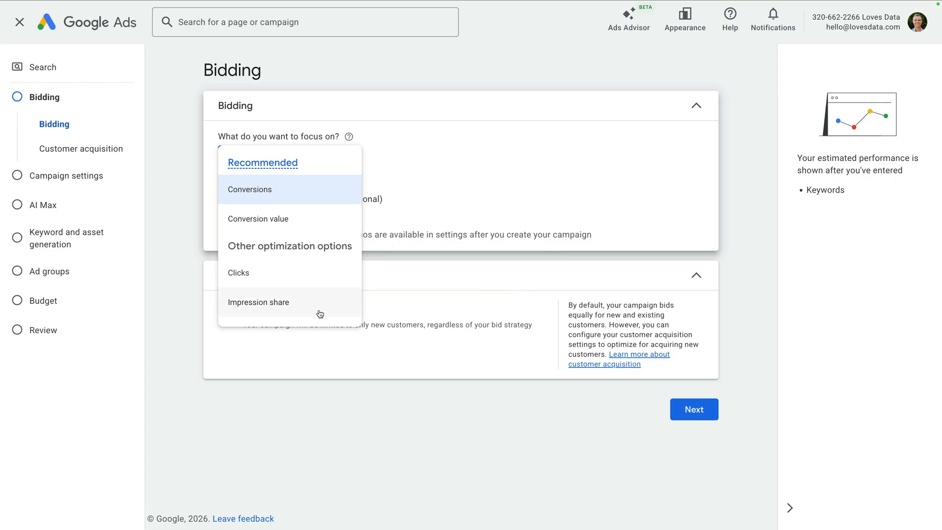
click(294, 280)
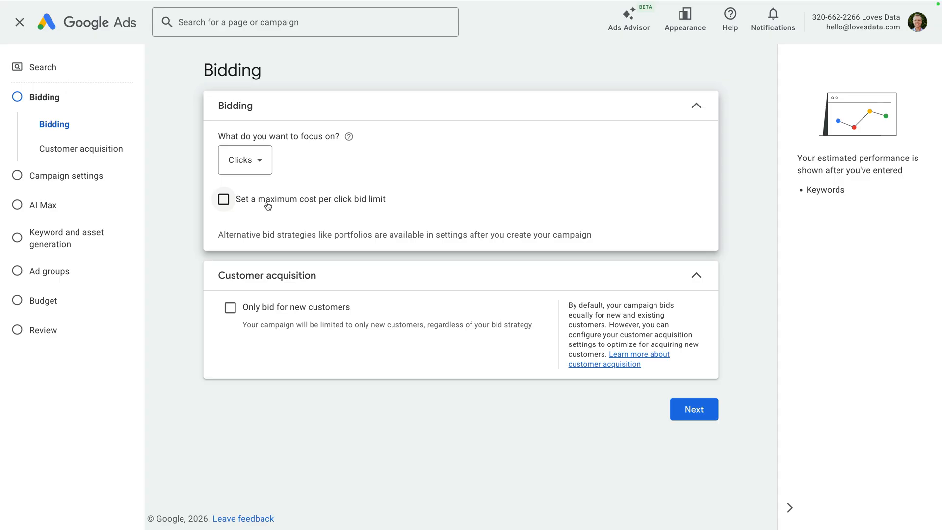
click(225, 203)
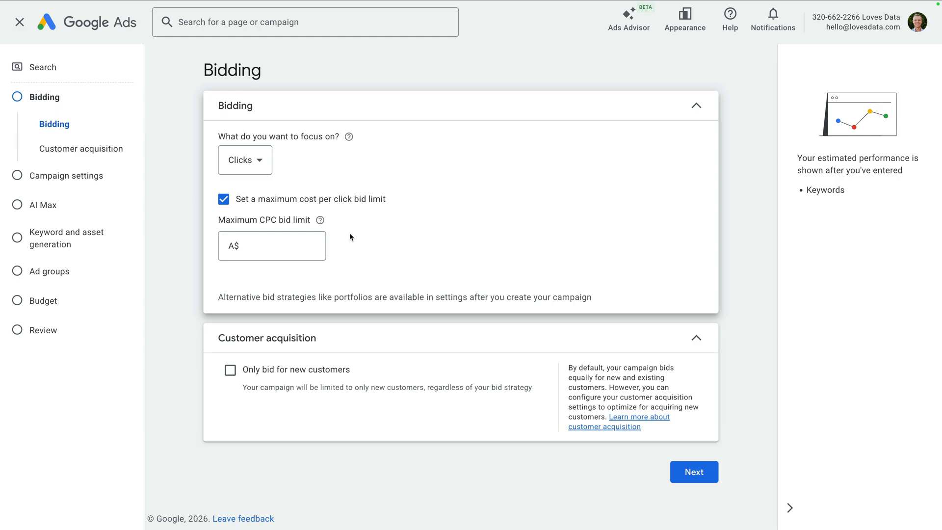
click(290, 245)
text(2)
click(330, 269)
click(694, 473)
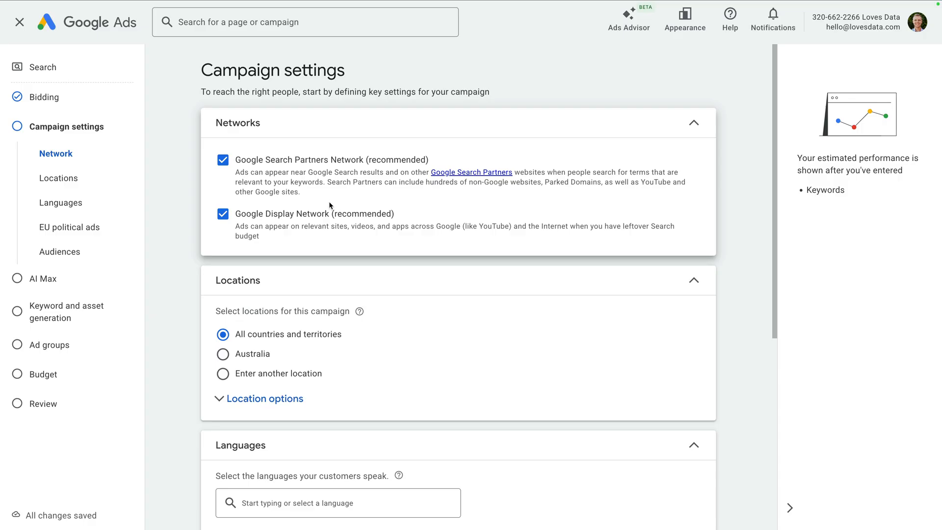
Exclude the Google Search Partners Network and the Google Display Network from the campaign
click(223, 165)
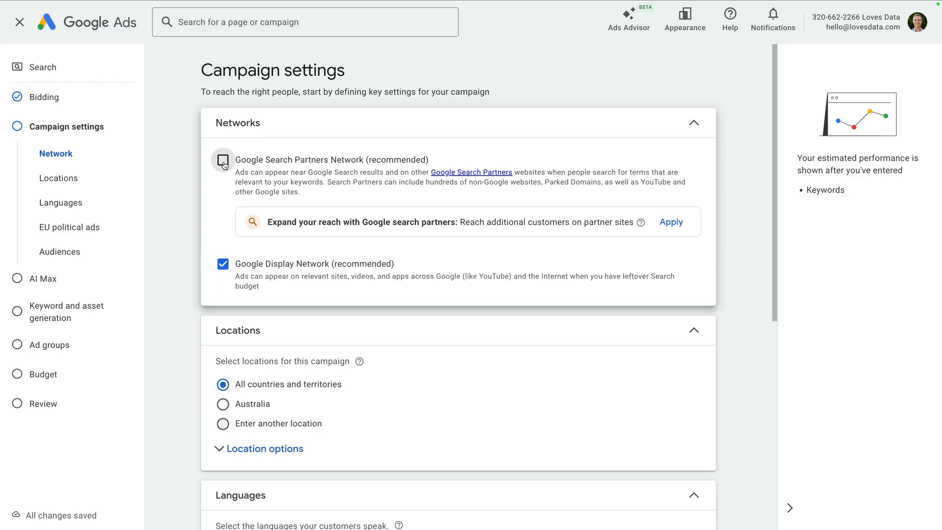
click(223, 265)
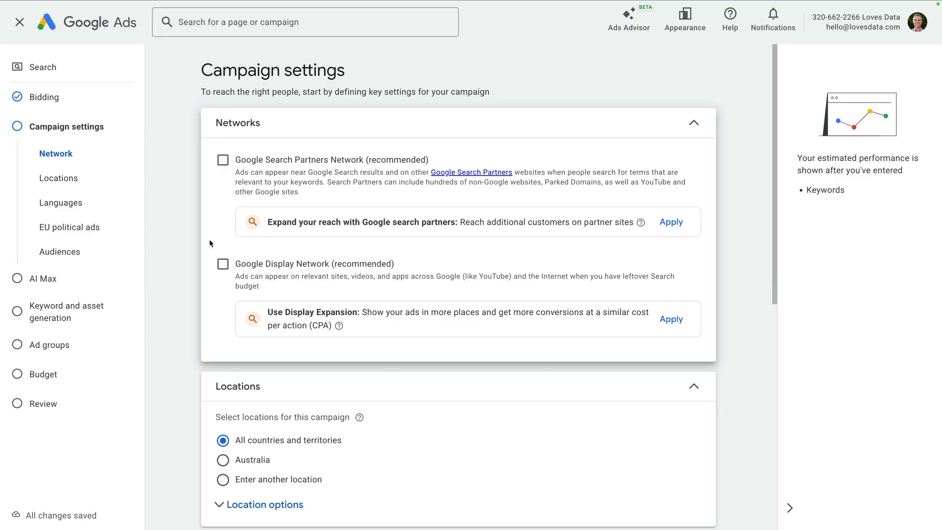
Target the cities of Sydney, New South Wales, and Melbourne, Victoria, Australia, as the campaign's locations
scroll(210, 243, down, 3)
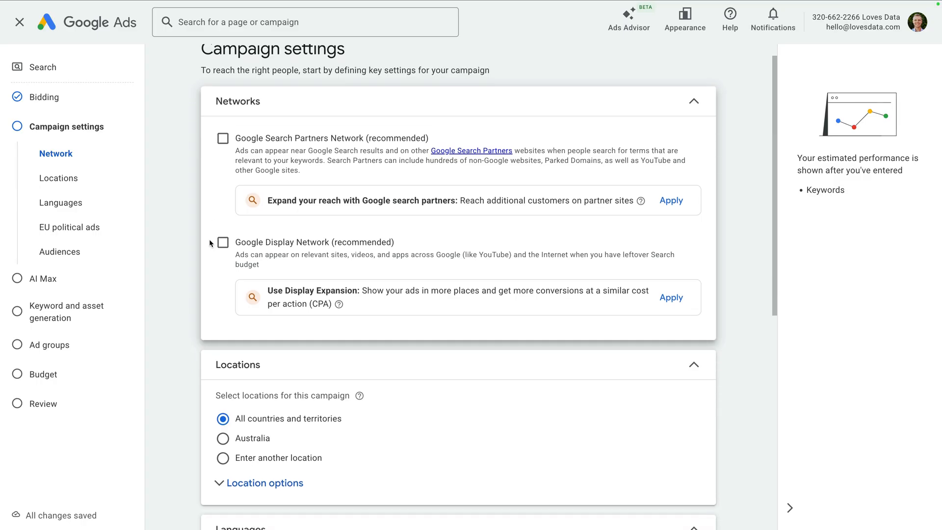
scroll(209, 241, down, 2)
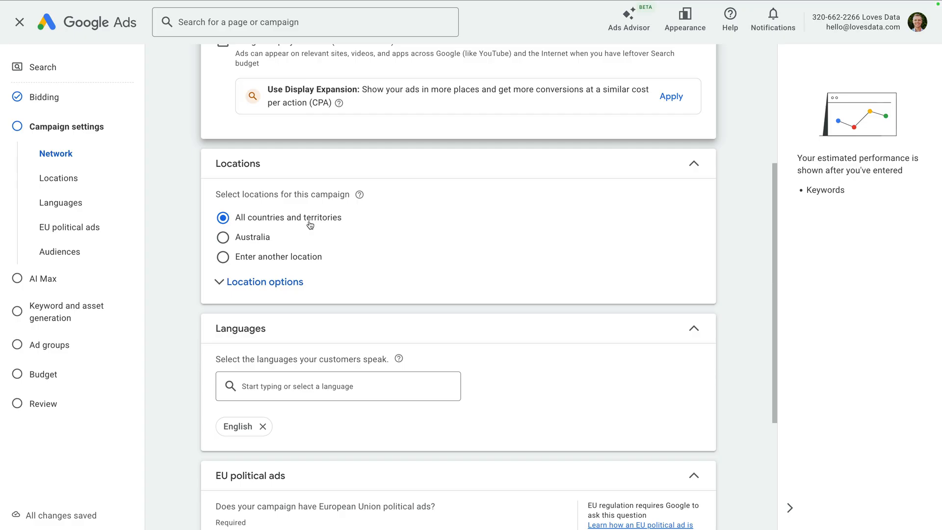
click(254, 258)
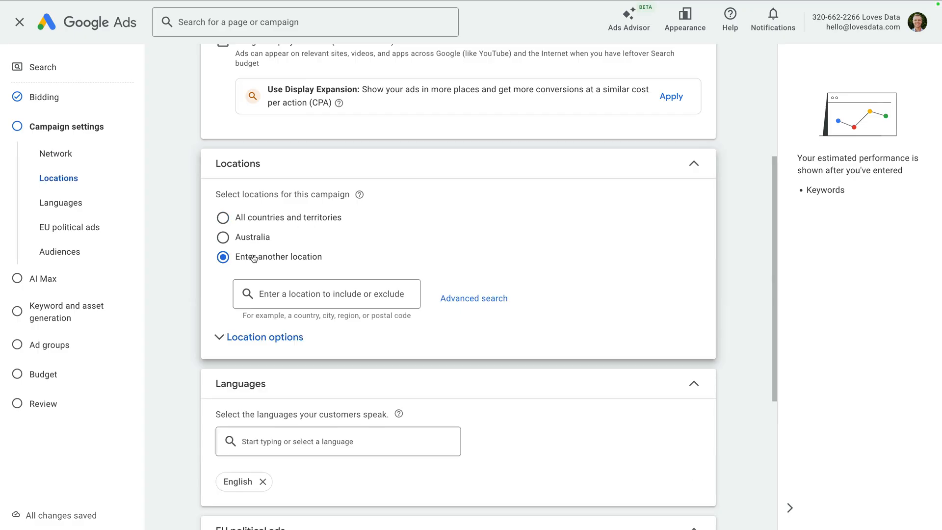
click(295, 292)
text(Sydney)
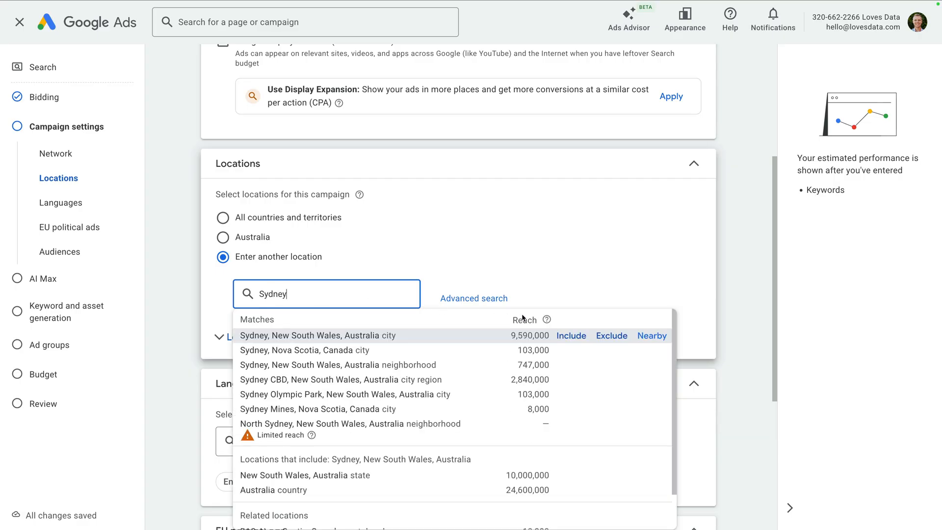
click(573, 335)
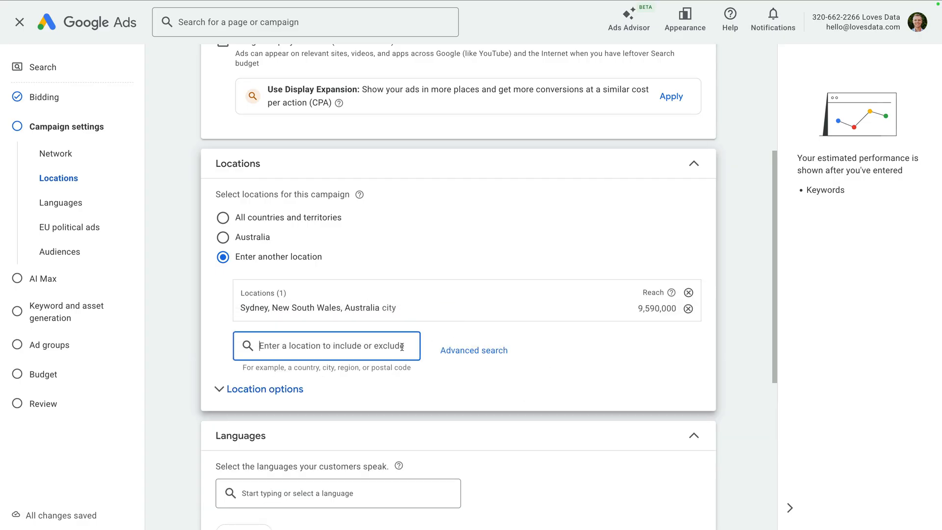
text(Melbourne)
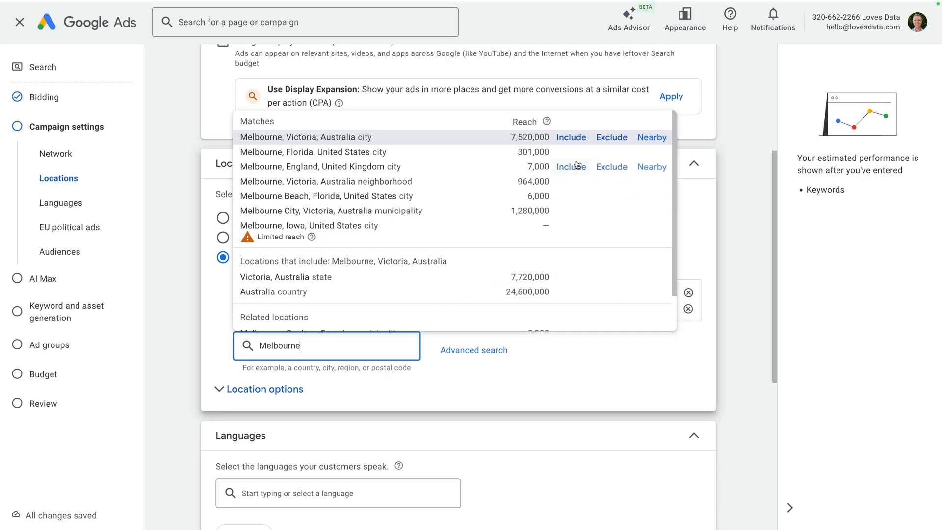
click(571, 139)
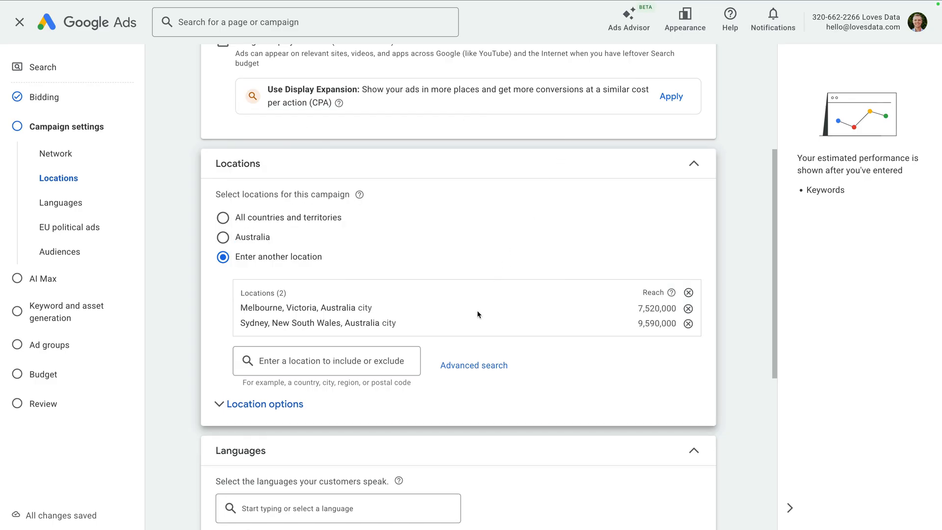
Restrict the location option to Presence: people in or regularly in the included locations
click(288, 412)
scroll(358, 409, down, 1)
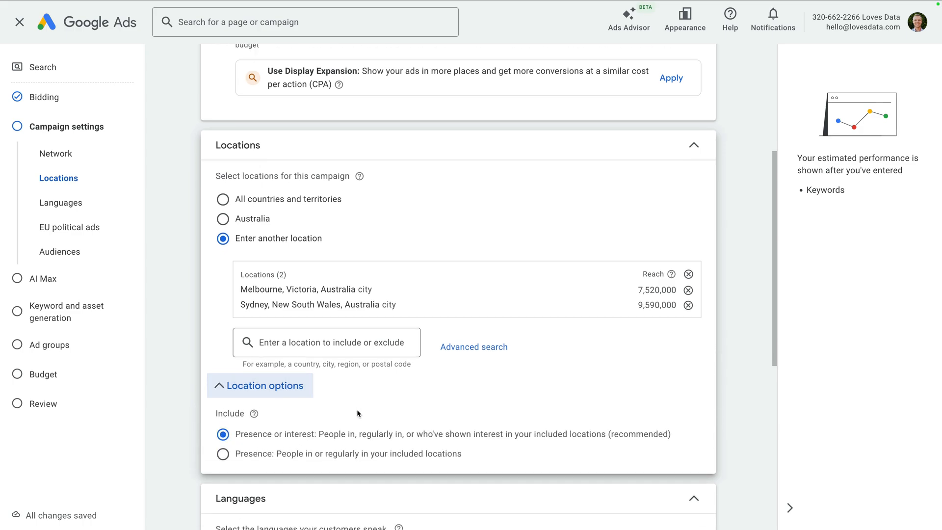
scroll(358, 413, down, 2)
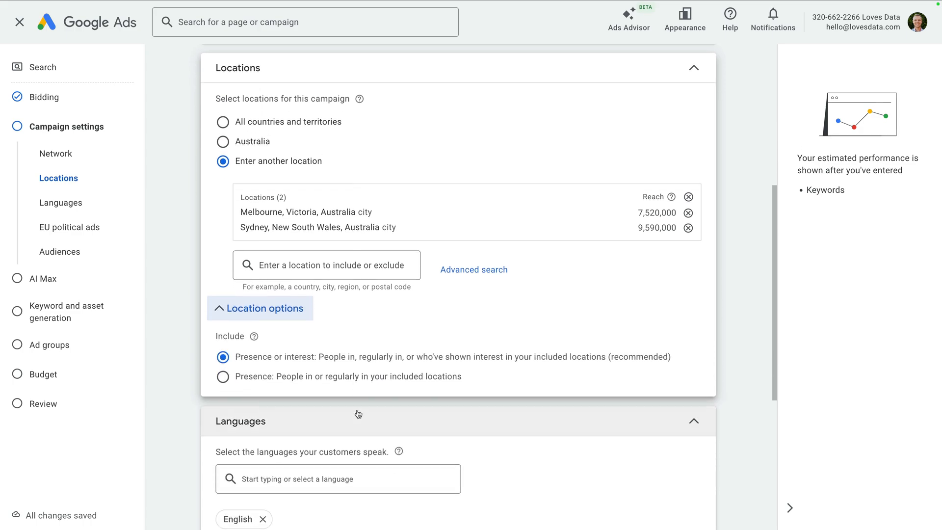
click(261, 376)
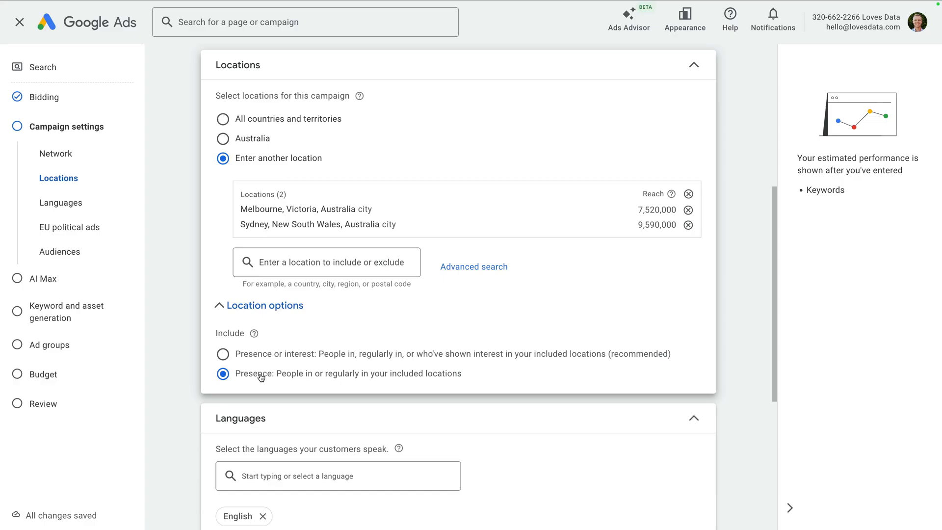
Declare that the campaign doesn't have EU political ads
scroll(261, 377, down, 4)
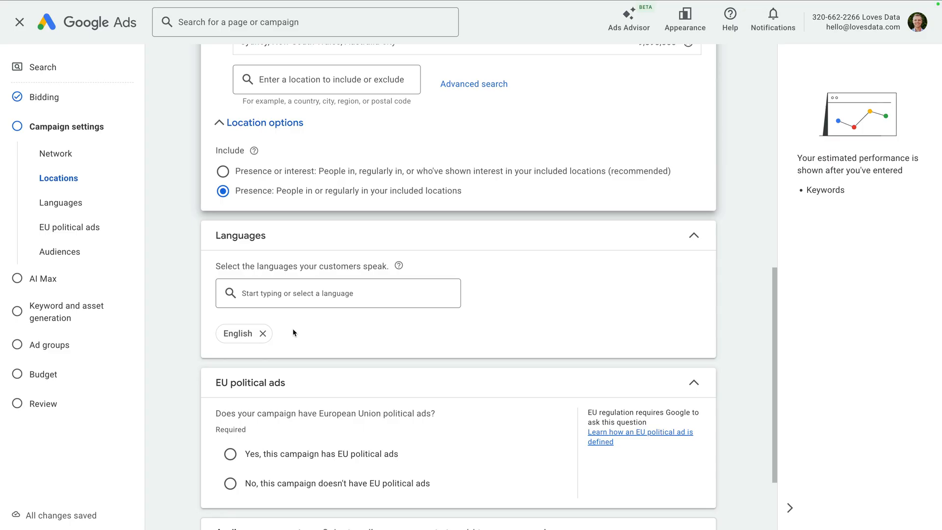
scroll(292, 329, down, 3)
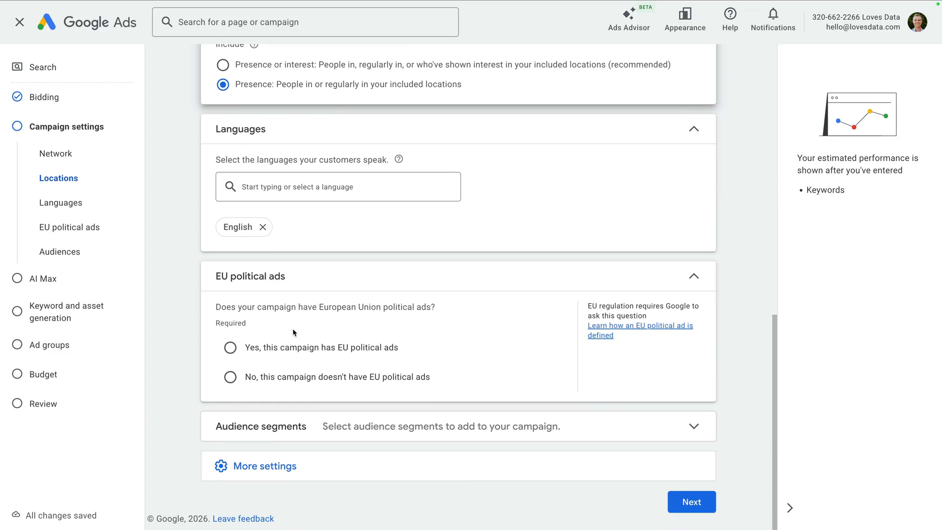
click(230, 378)
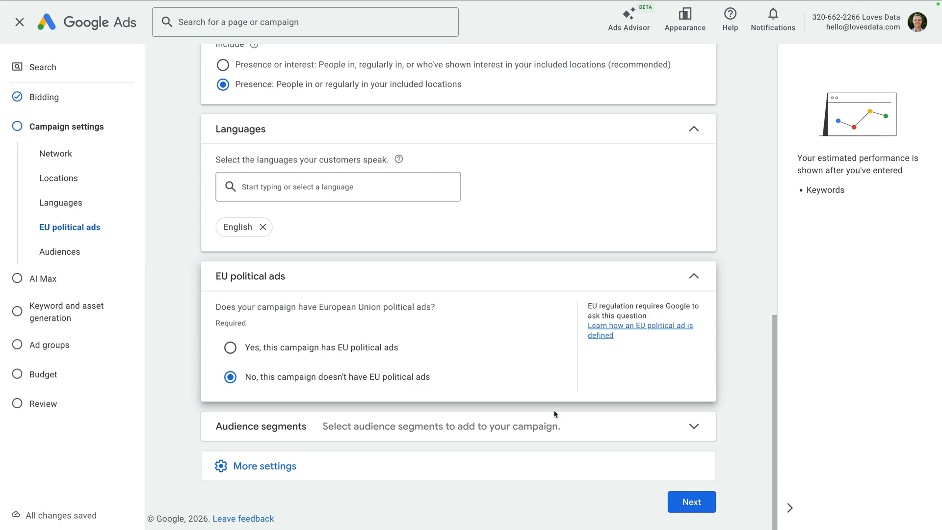
Examine the browsable audience segment categories and the campaign's targeting and observation options
click(573, 426)
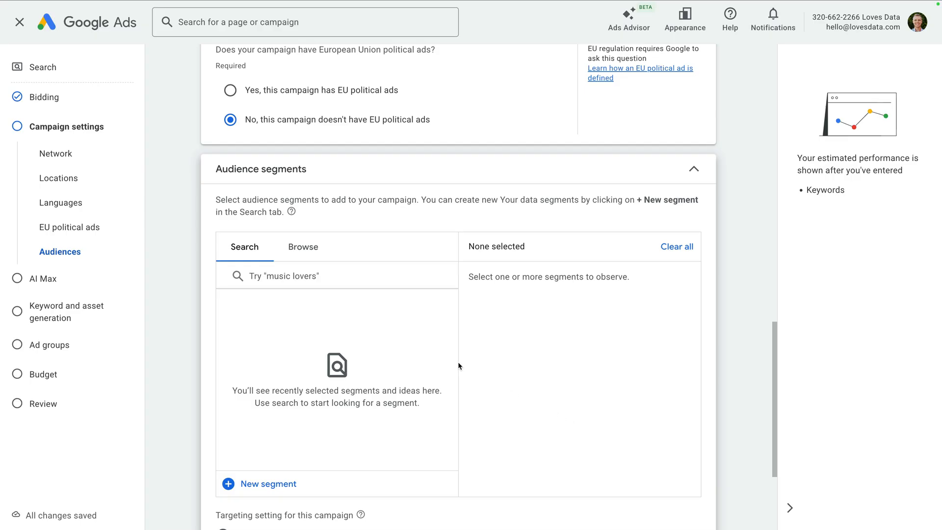
click(310, 253)
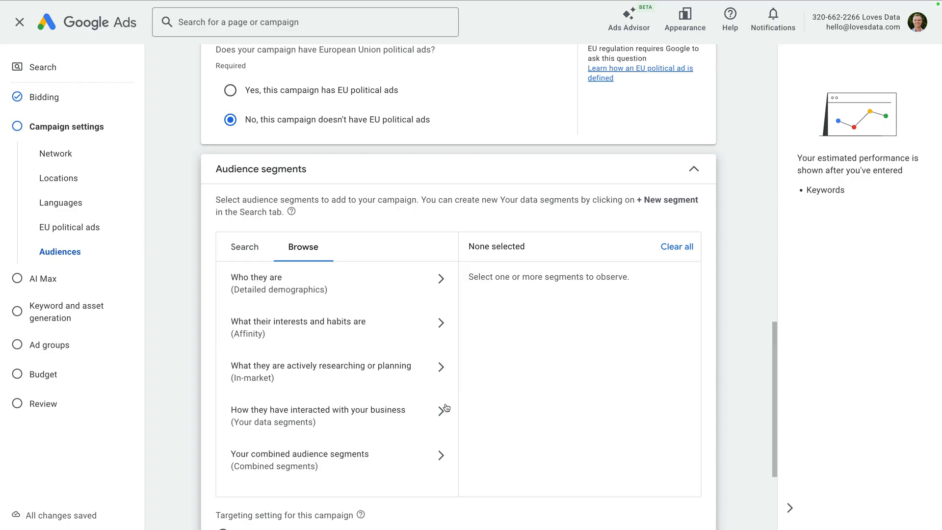
scroll(493, 425, down, 1)
scroll(493, 425, down, 3)
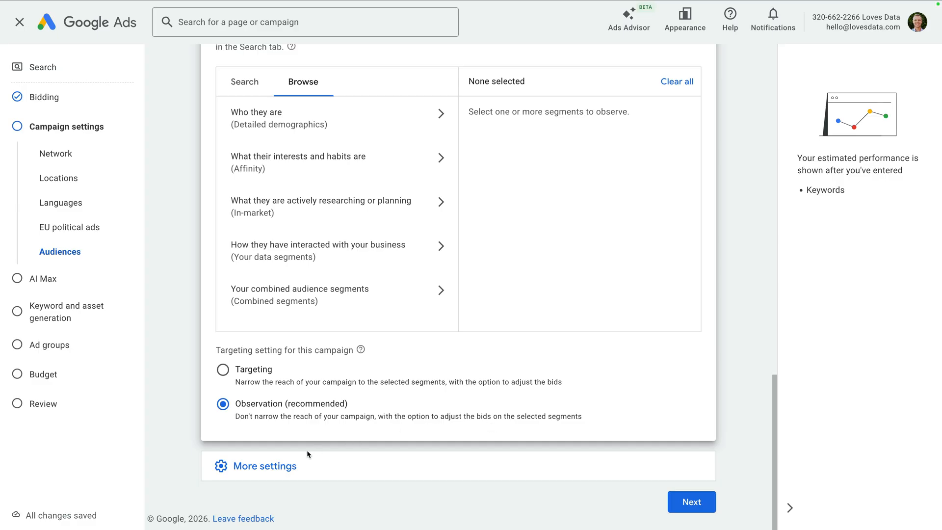
Examine the additional campaign settings, including the ad rotation options, start and end dates, ad schedule, URL options and page feeds
click(283, 474)
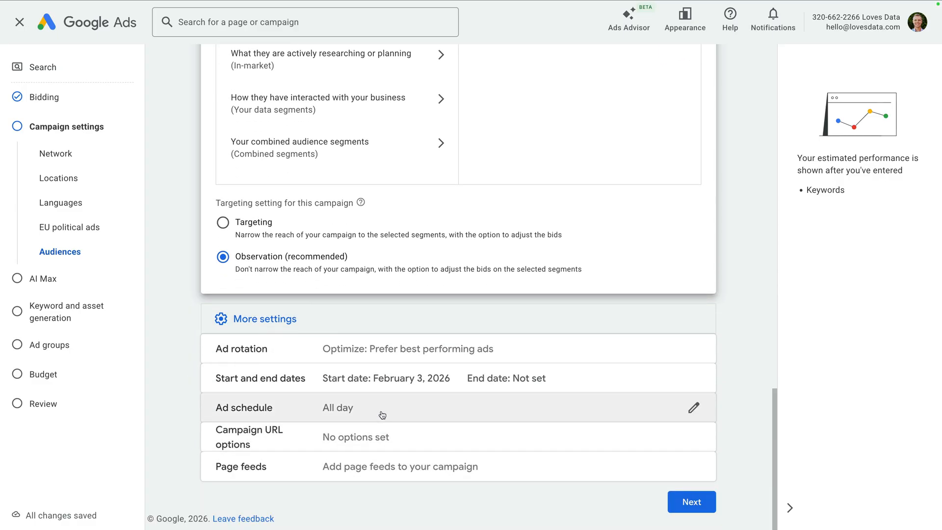
click(524, 350)
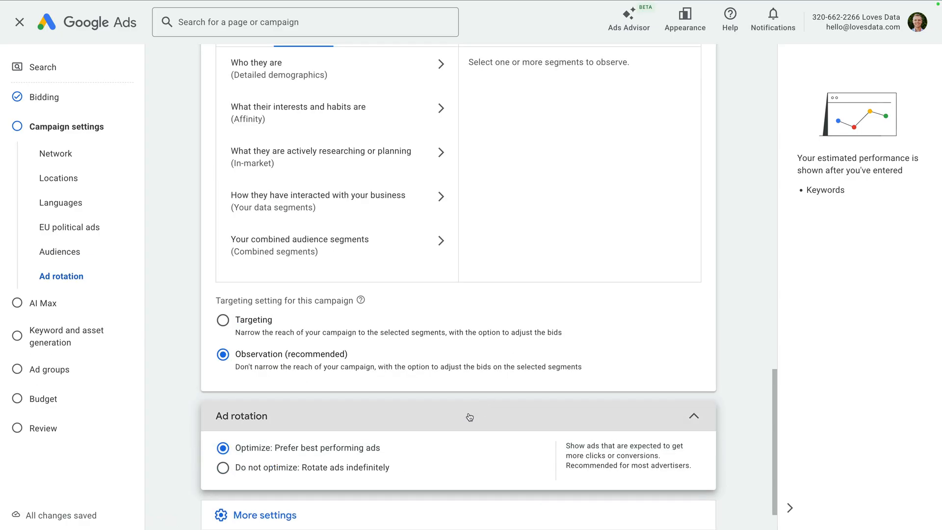
scroll(466, 414, down, 1)
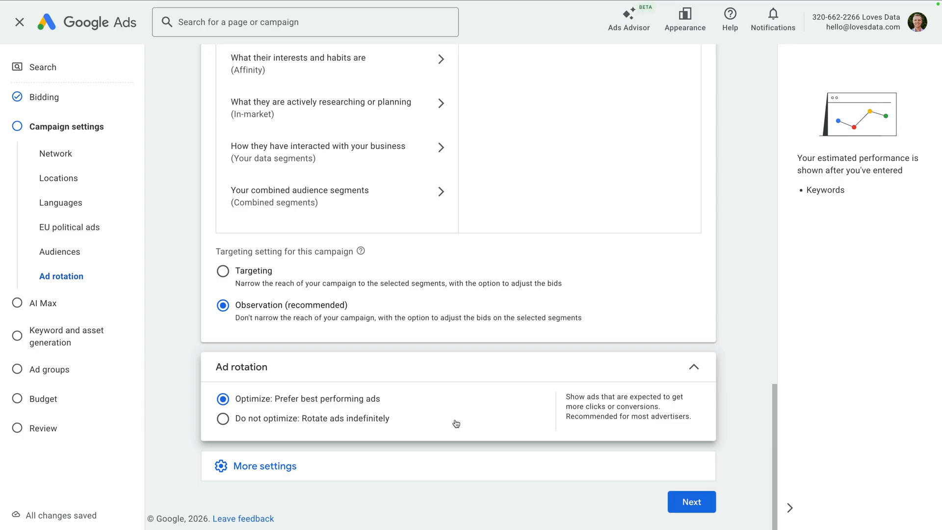
click(371, 472)
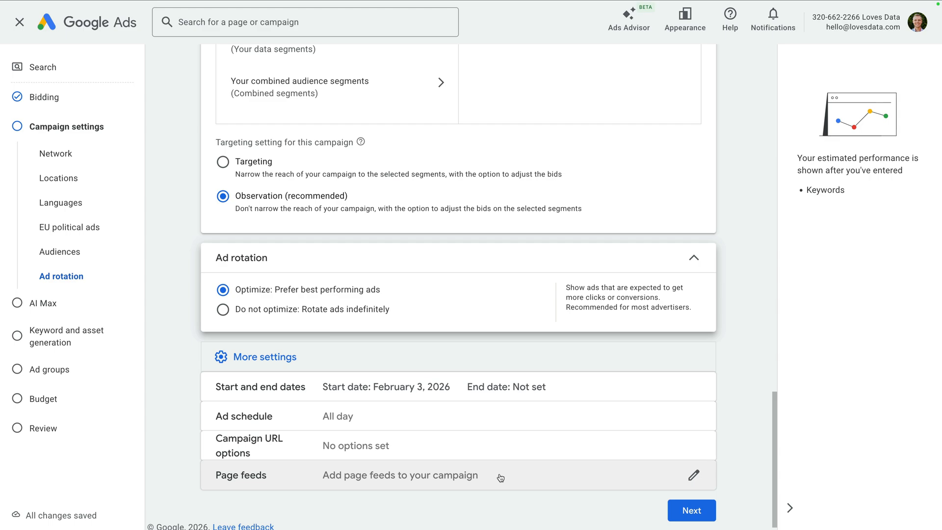
Accept the campaign settings and proceed to keyword and asset generation, leaving AI Max turned off
click(684, 511)
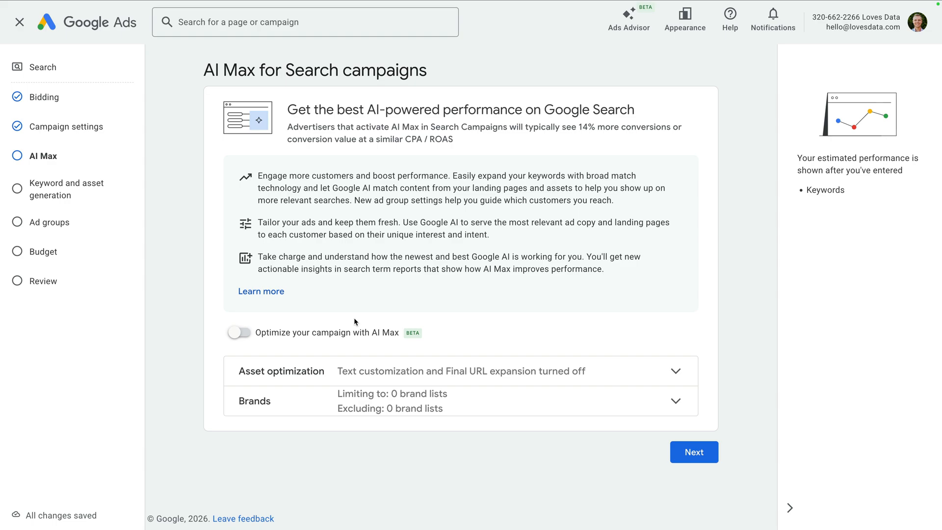
click(689, 454)
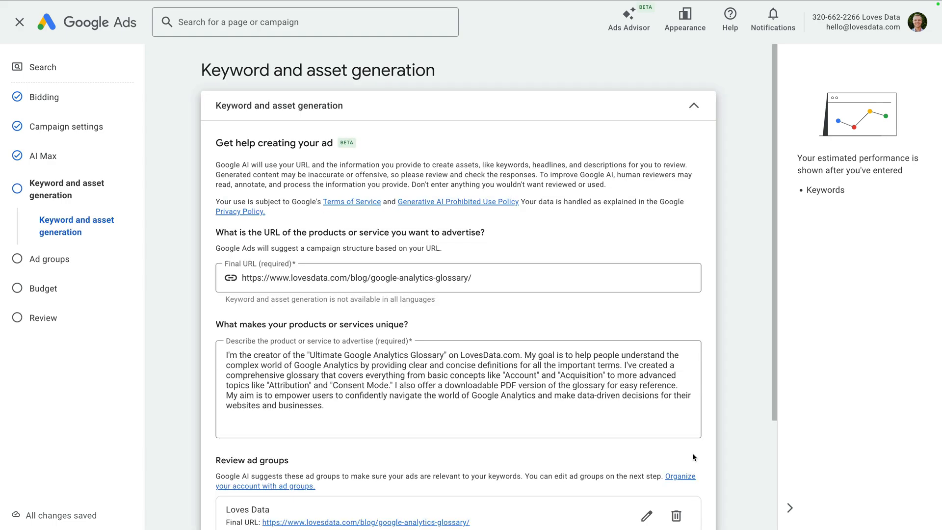